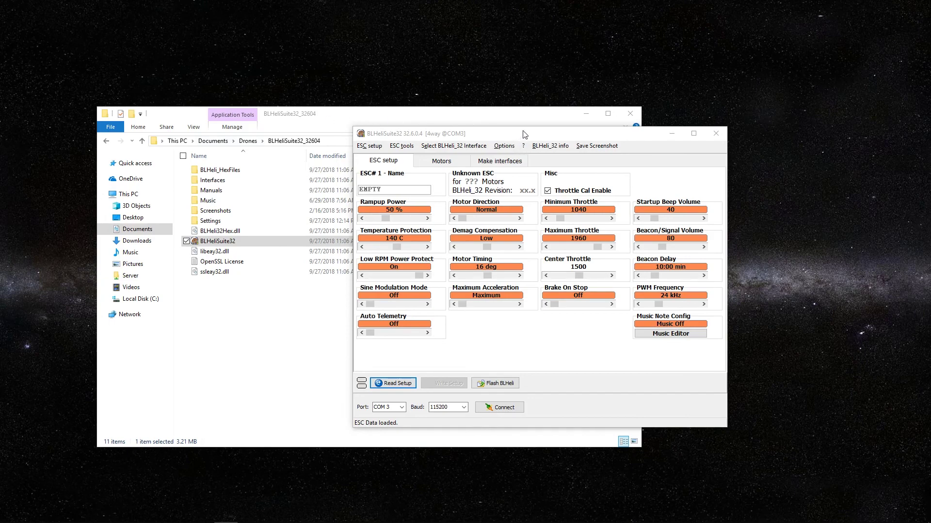
Step: Connect to the flight controller on COM3 and read the four attached Oni32 ESCs
{"action": "left_click", "coordinate": [401, 410]}
{"action": "left_click", "coordinate": [402, 416]}
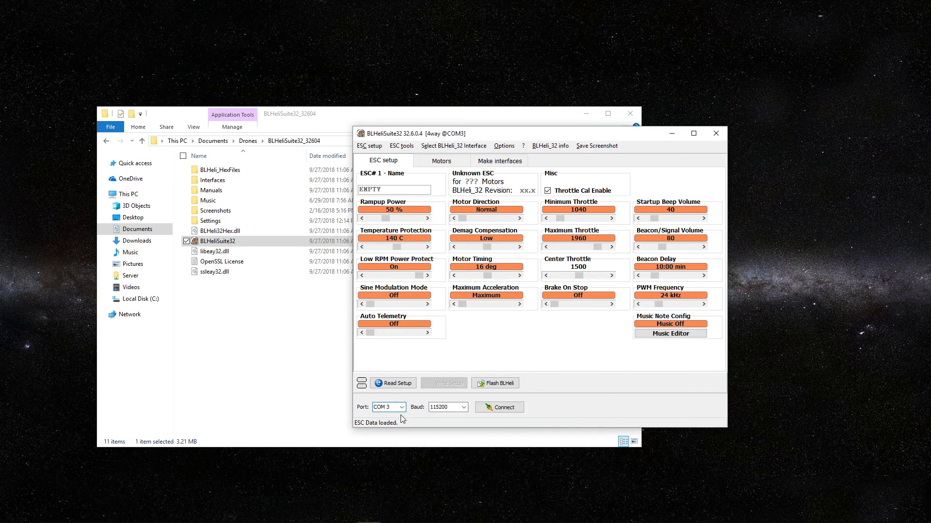
{"action": "left_click", "coordinate": [515, 412]}
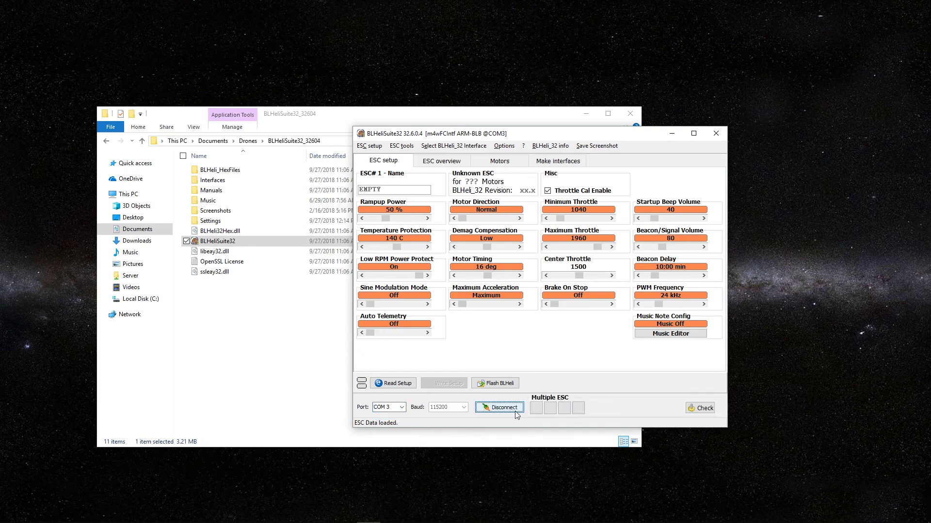
{"action": "left_click", "coordinate": [700, 410]}
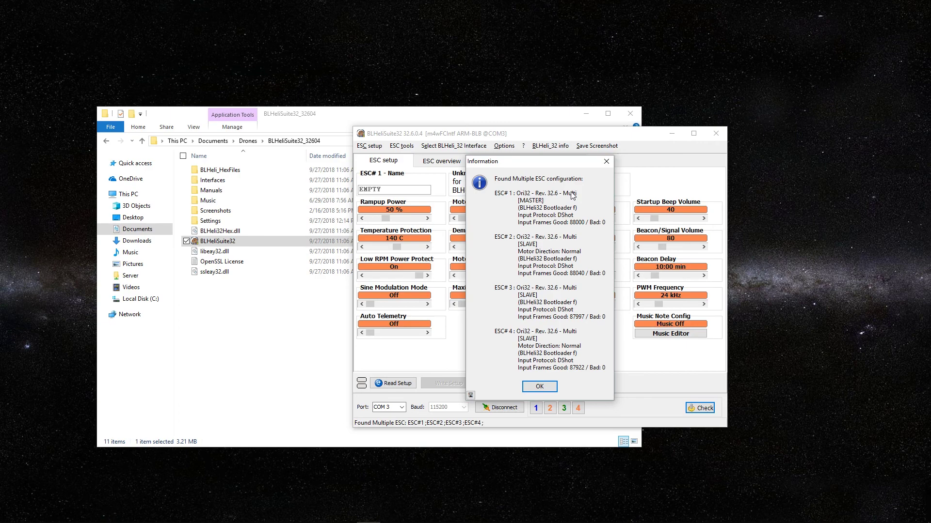
{"action": "left_click", "coordinate": [606, 162]}
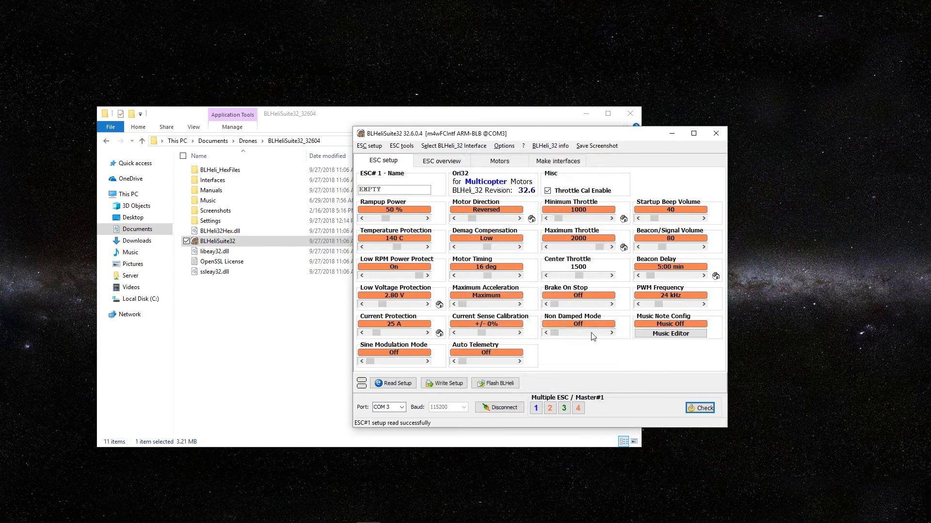
Step: Look through the Options menu, then close it
{"action": "left_click", "coordinate": [550, 146]}
{"action": "mouse_move", "coordinate": [505, 149]}
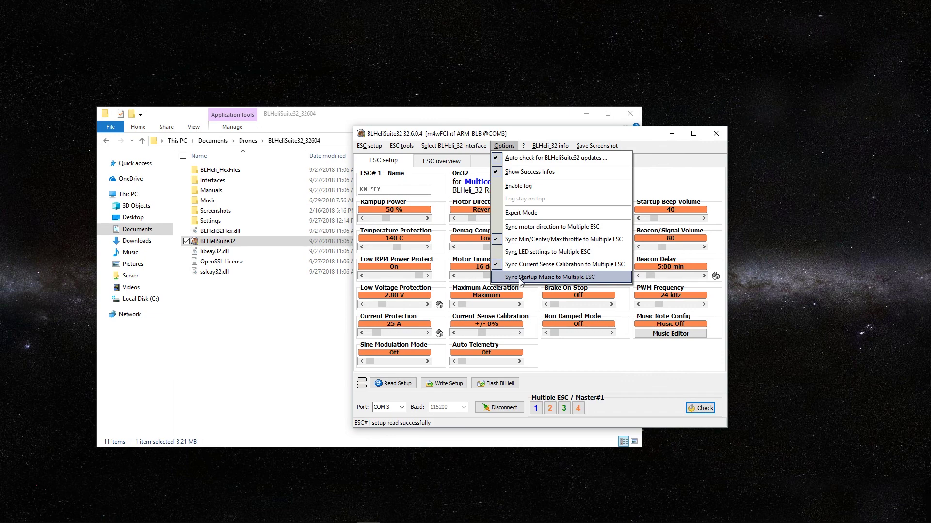
{"action": "left_click", "coordinate": [680, 163]}
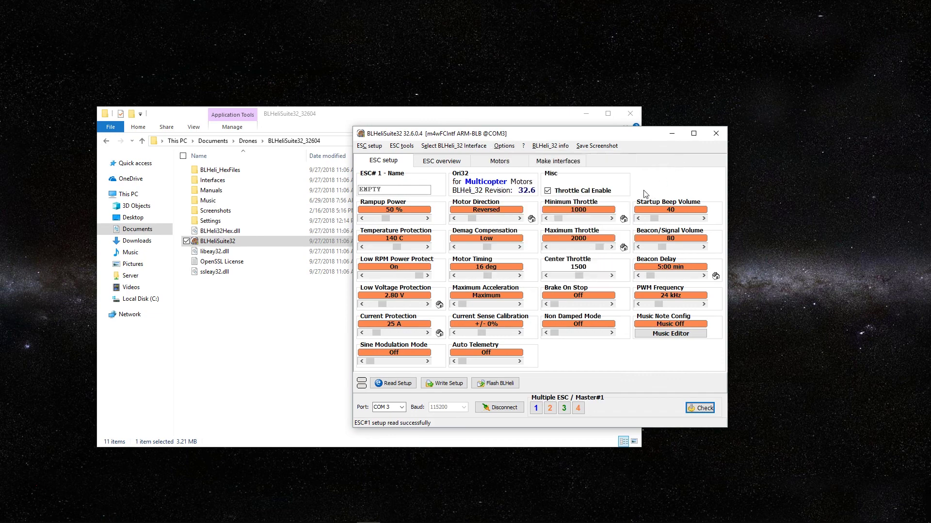
Step: Deselect ESCs 2, 3 and 4 so only ESC 1 is targeted
{"action": "left_click", "coordinate": [549, 409]}
{"action": "left_click", "coordinate": [564, 408]}
{"action": "left_click", "coordinate": [578, 408]}
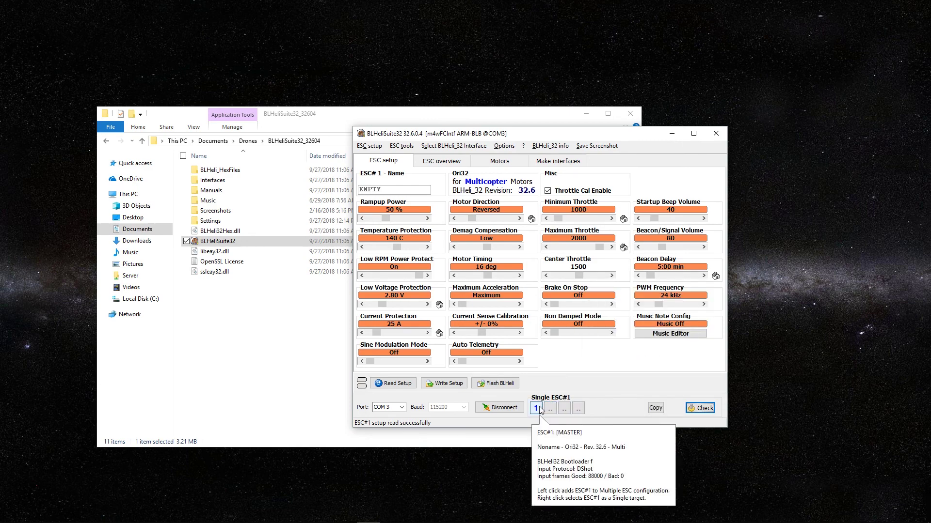
Step: View ESC 1's empty Music Editor, close it, and shift BLHeliSuite32 to the right
{"action": "left_click", "coordinate": [667, 334]}
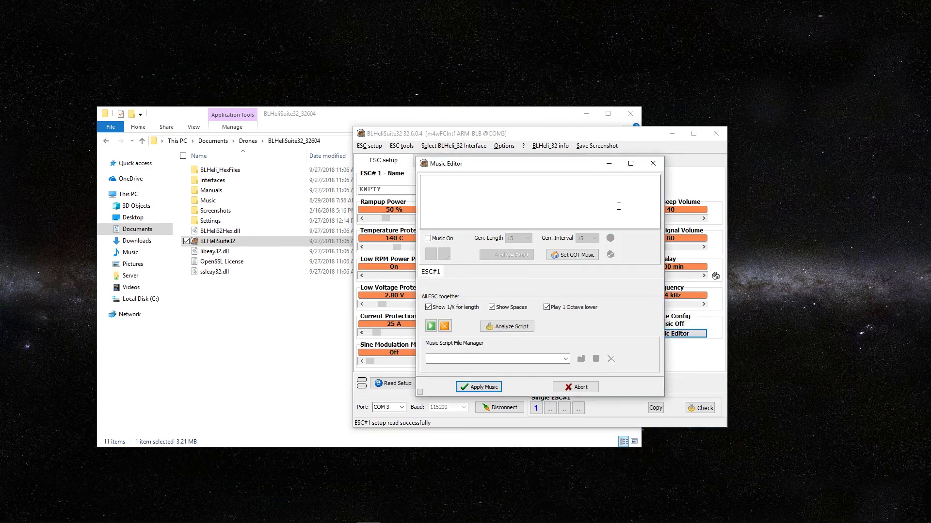
{"action": "left_click_drag", "start_coordinate": [575, 166], "coordinate": [591, 178]}
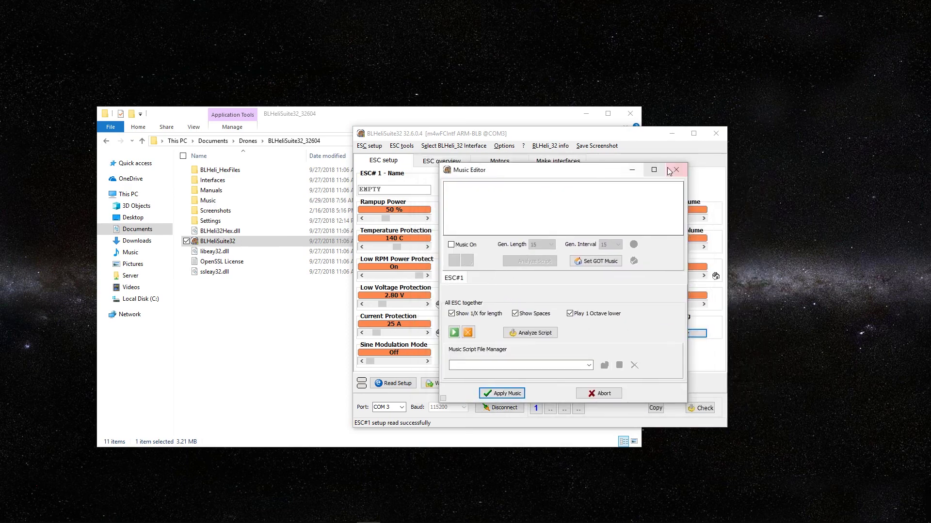
{"action": "left_click", "coordinate": [668, 167]}
{"action": "left_click_drag", "start_coordinate": [594, 138], "coordinate": [735, 149]}
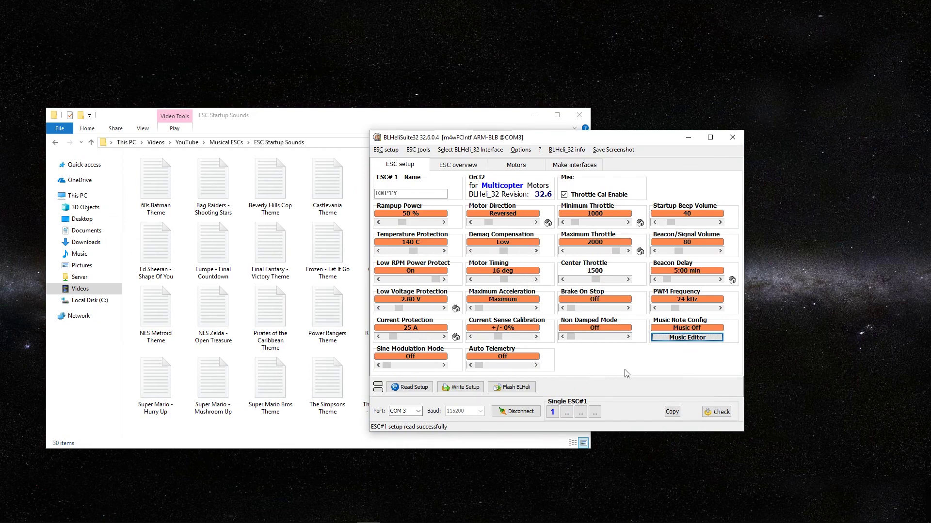
Step: Open 'Dr Dre - Nuthin' But a G Thang' in Notepad and reopen ESC 1's Music Editor
{"action": "left_click_drag", "start_coordinate": [558, 138], "coordinate": [786, 143]}
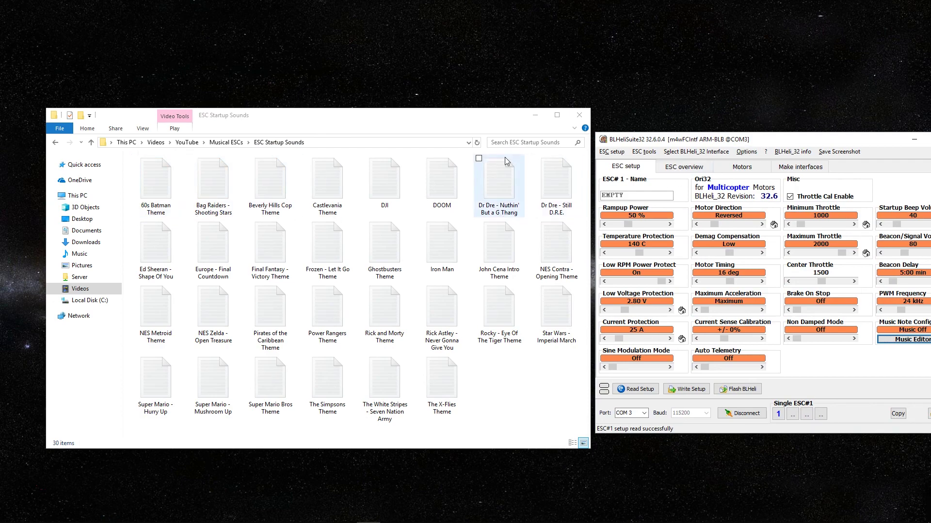
{"action": "double_click", "coordinate": [502, 183]}
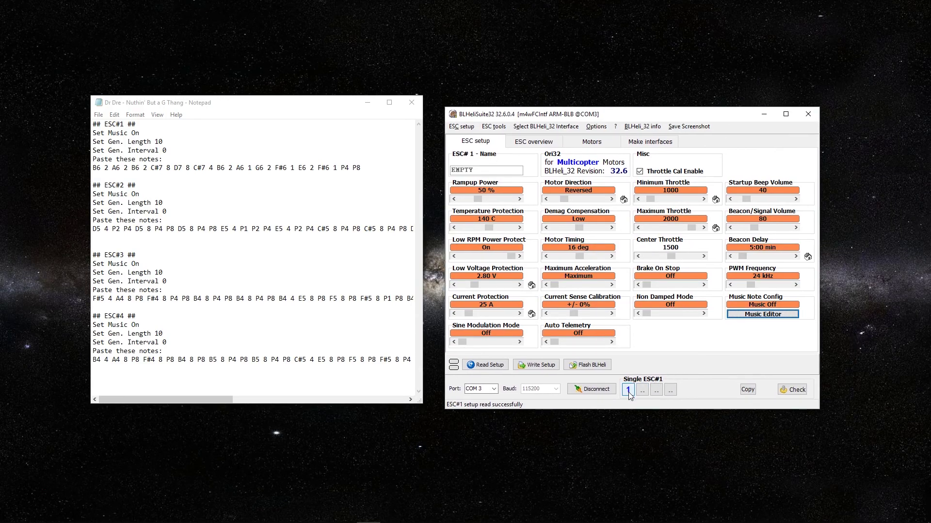
{"action": "left_click", "coordinate": [759, 319]}
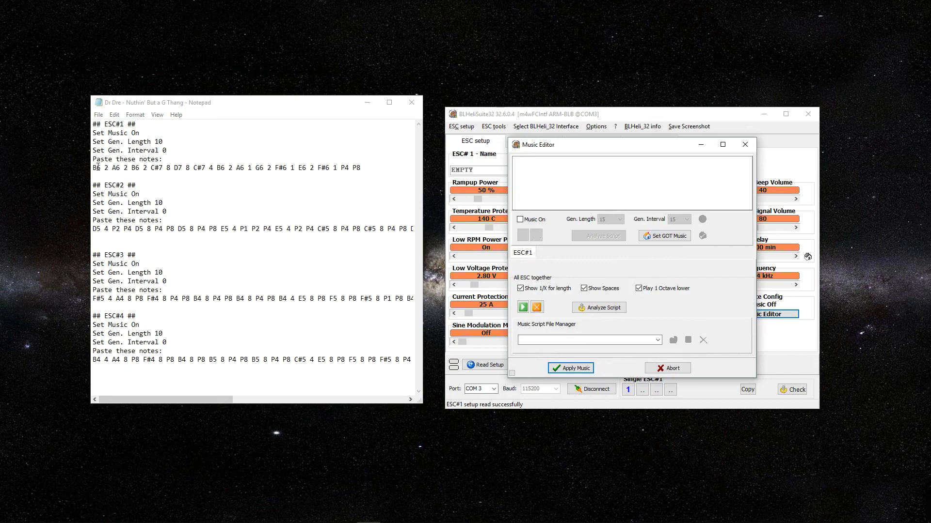
Step: Copy the ESC#1 notes line from Notepad into ESC 1's music script
{"action": "left_click_drag", "start_coordinate": [93, 168], "coordinate": [359, 165]}
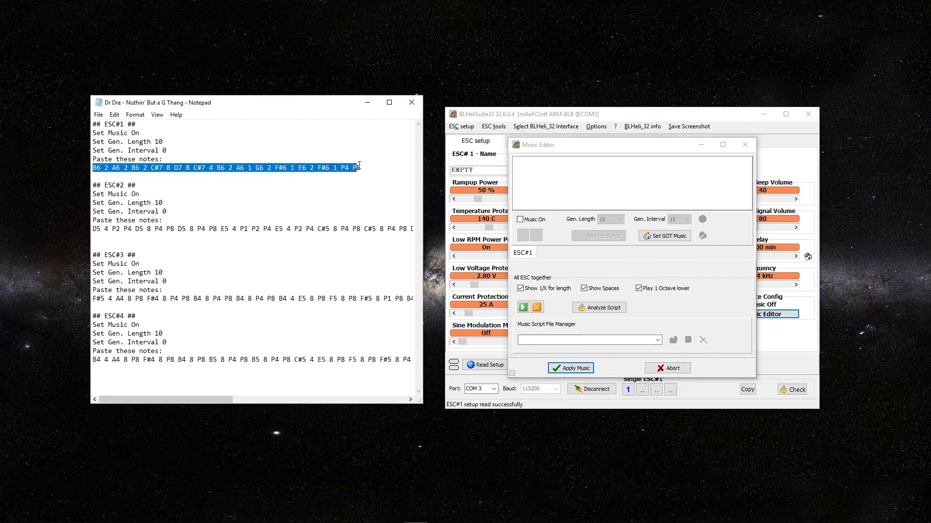
{"action": "right_click", "coordinate": [353, 165]}
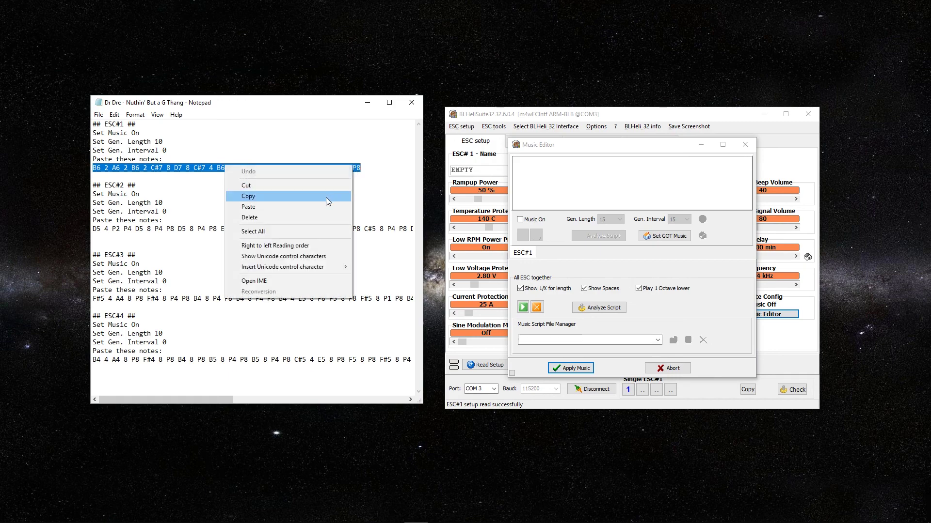
{"action": "left_click", "coordinate": [325, 197]}
{"action": "left_click", "coordinate": [536, 170]}
{"action": "right_click", "coordinate": [536, 170]}
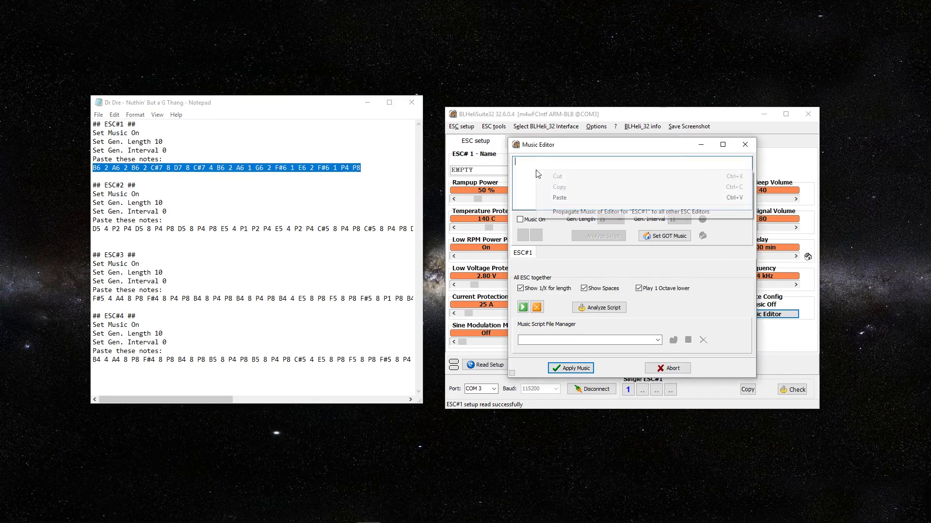
{"action": "left_click", "coordinate": [558, 194]}
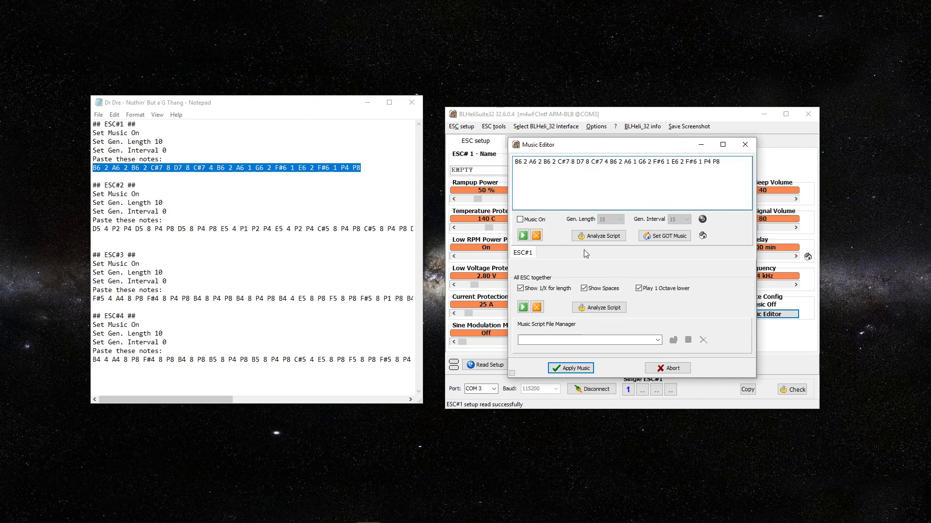
Step: Turn Music On with length 10 and interval 0, and apply the music
{"action": "left_click", "coordinate": [520, 219]}
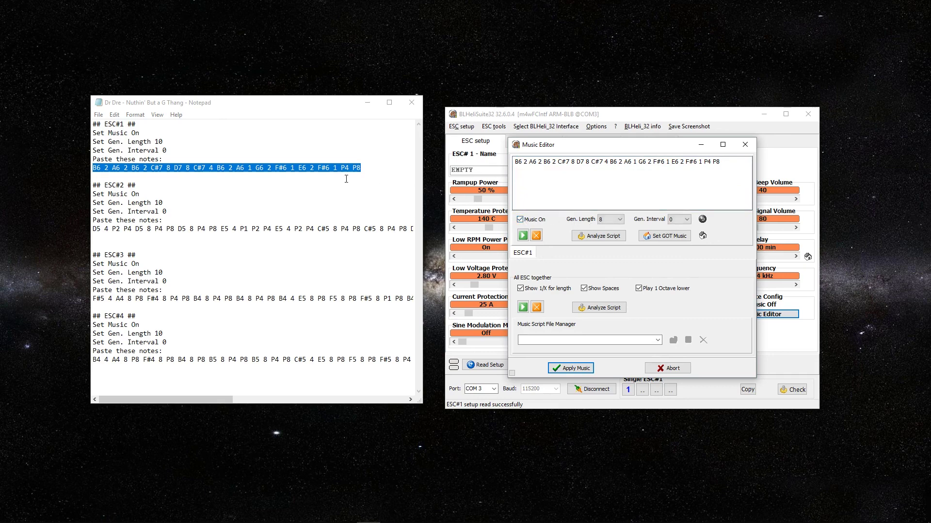
{"action": "left_click", "coordinate": [193, 148]}
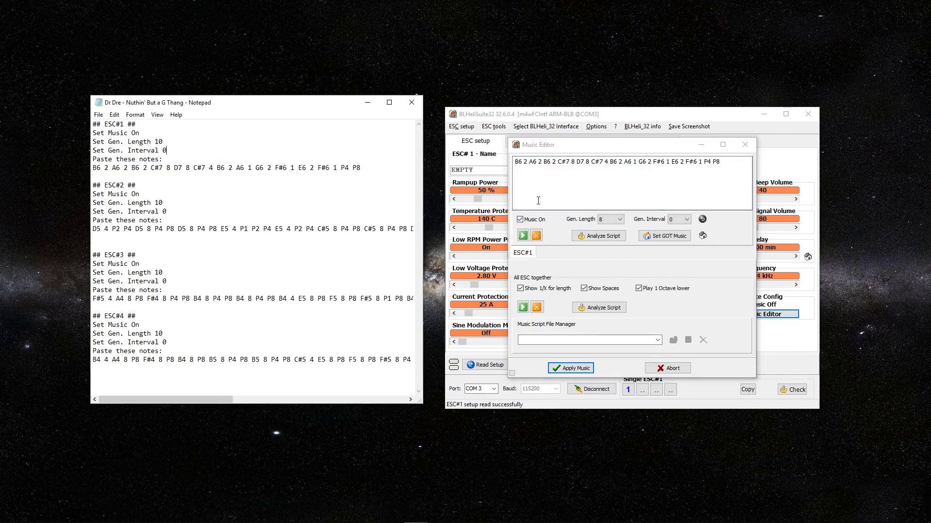
{"action": "left_click", "coordinate": [611, 219]}
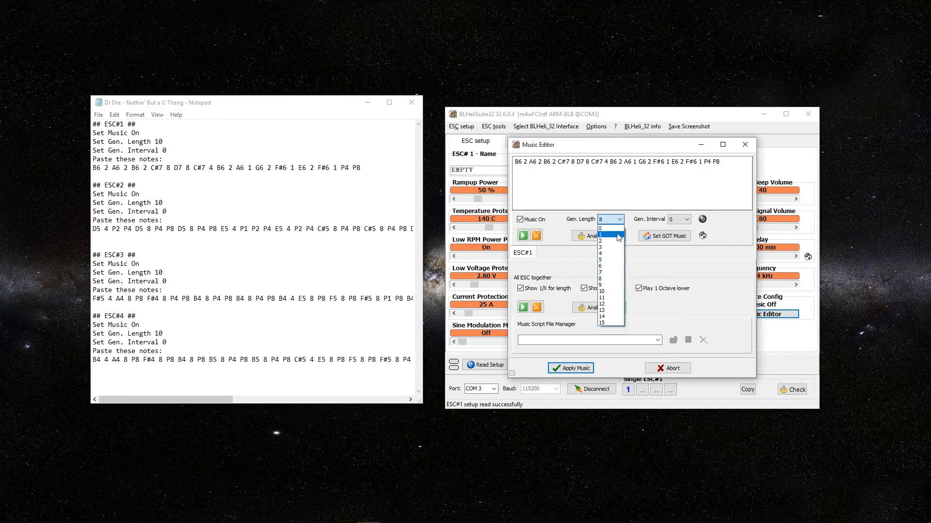
{"action": "left_click", "coordinate": [609, 291]}
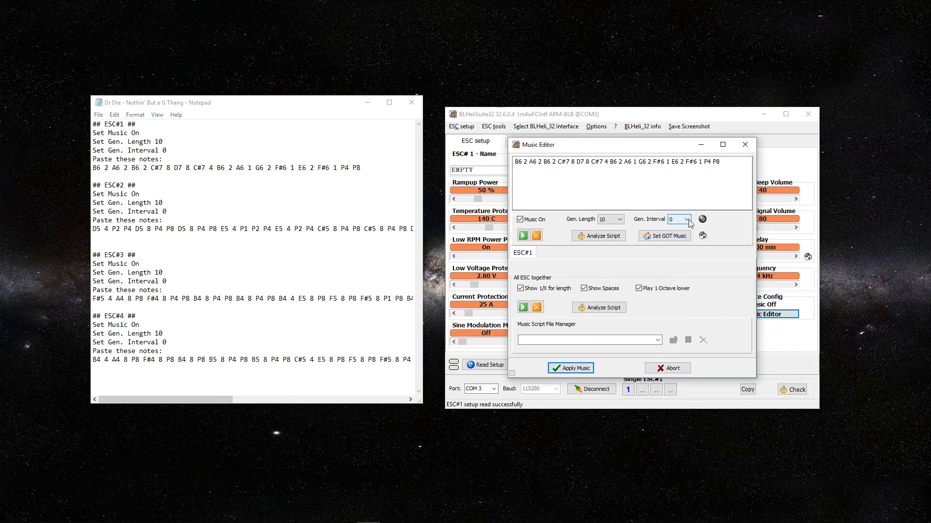
{"action": "left_click", "coordinate": [572, 368]}
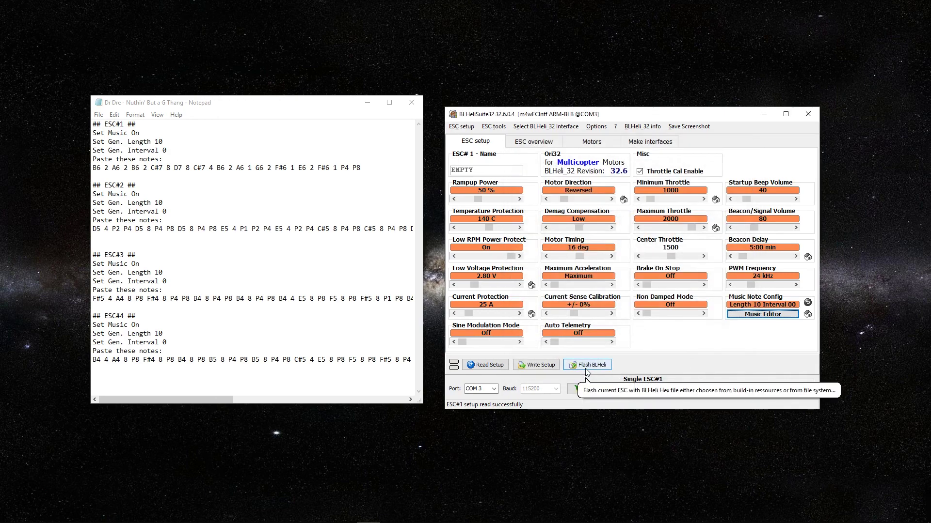
Step: Write ESC#1's setup, then load ESC#2 and open its Music Editor
{"action": "left_click", "coordinate": [546, 370]}
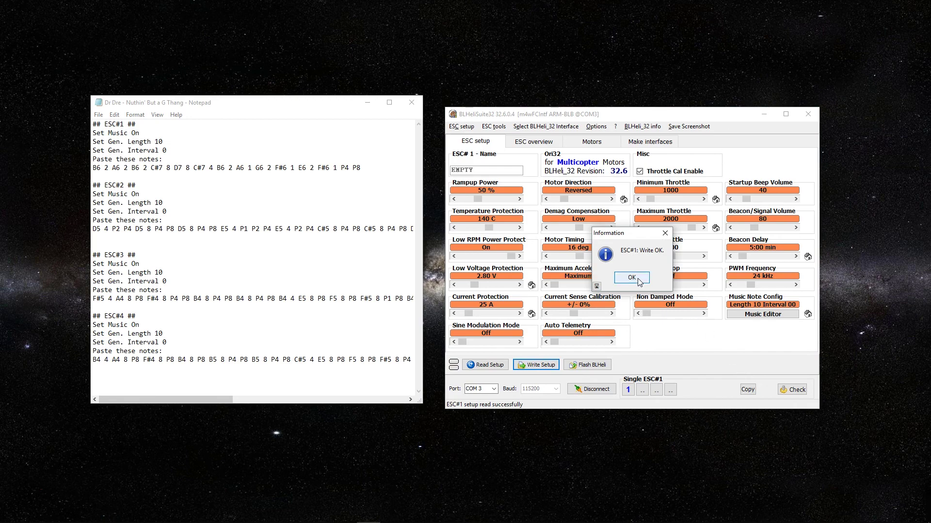
{"action": "left_click", "coordinate": [635, 279]}
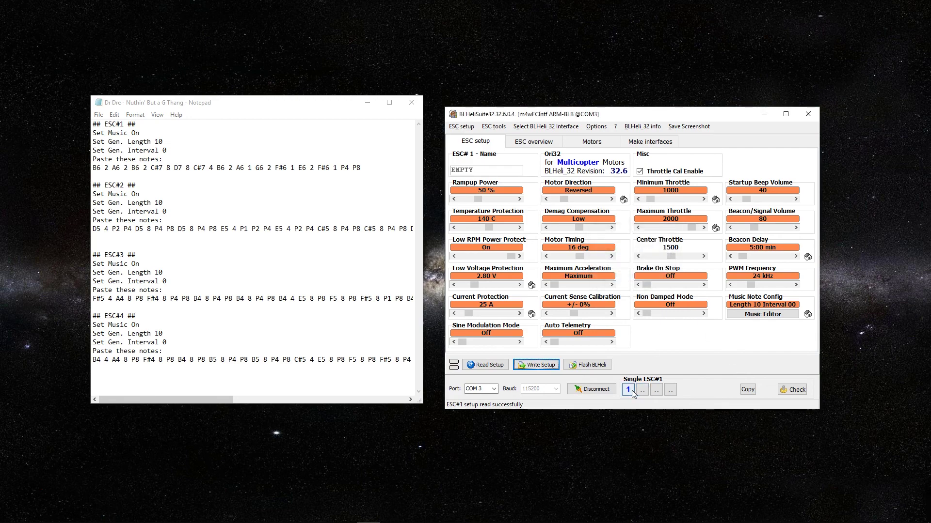
{"action": "right_click", "coordinate": [643, 390]}
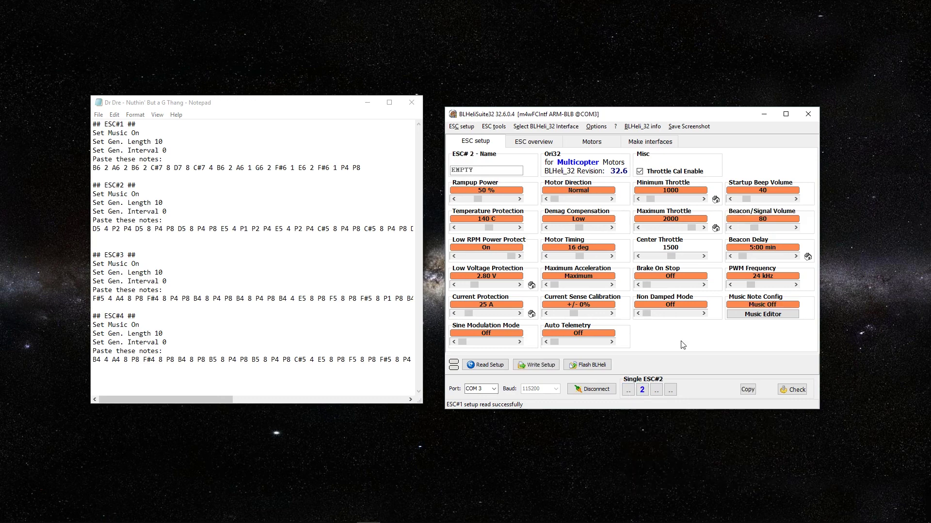
{"action": "left_click", "coordinate": [761, 315]}
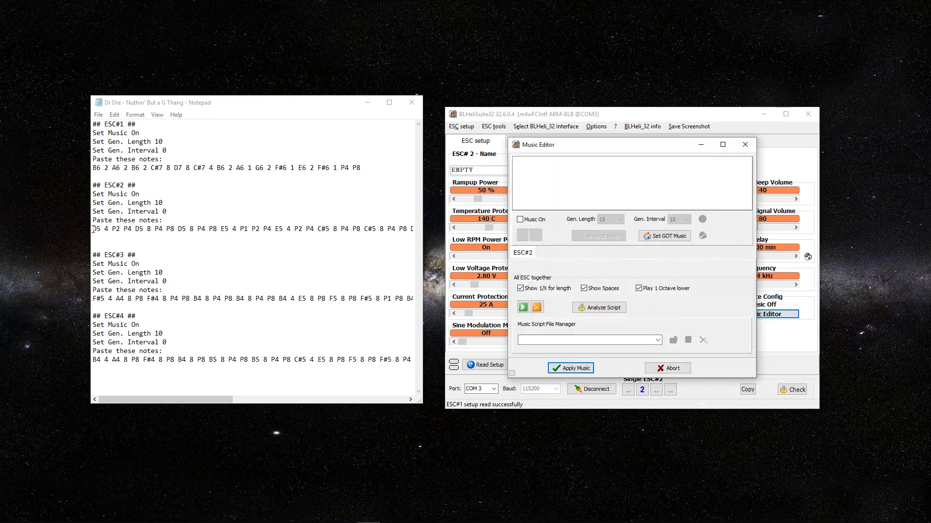
Step: Copy the ESC#2 notes line from Notepad into ESC#2's music script
{"action": "left_click_drag", "start_coordinate": [94, 229], "coordinate": [434, 230]}
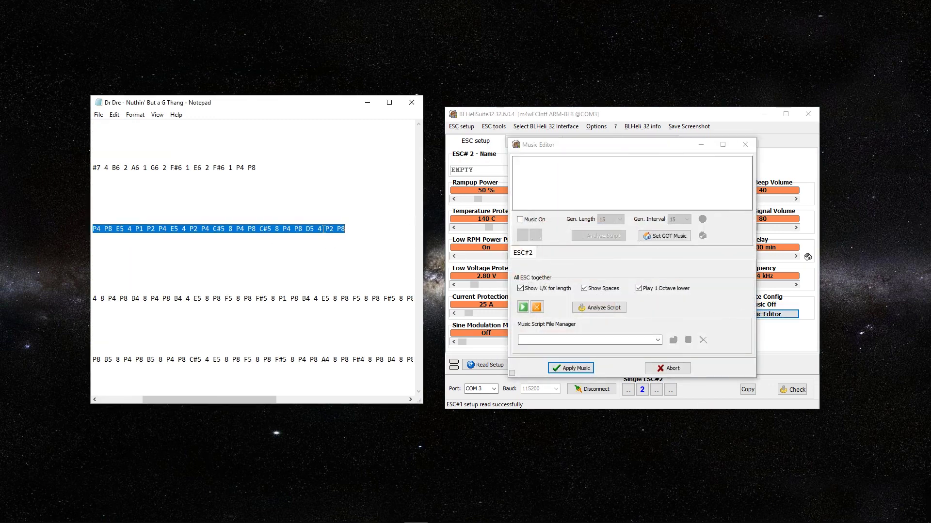
{"action": "right_click", "coordinate": [323, 229]}
{"action": "left_click", "coordinate": [289, 261]}
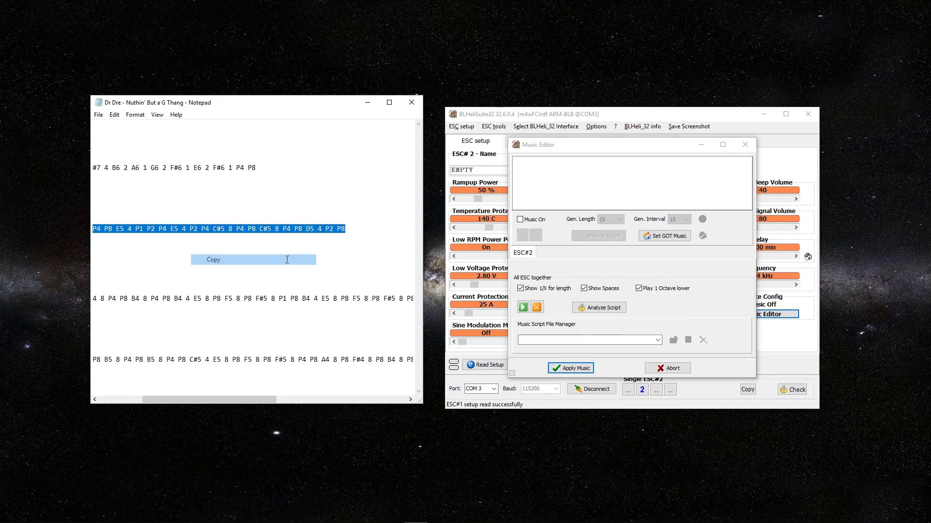
{"action": "right_click", "coordinate": [548, 181]}
{"action": "left_click", "coordinate": [565, 204]}
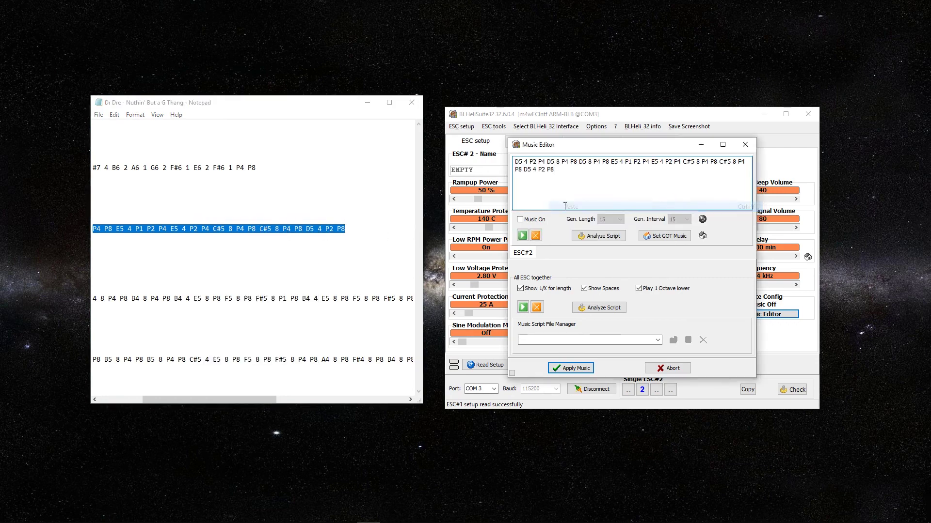
{"action": "left_click_drag", "start_coordinate": [272, 401], "coordinate": [194, 406]}
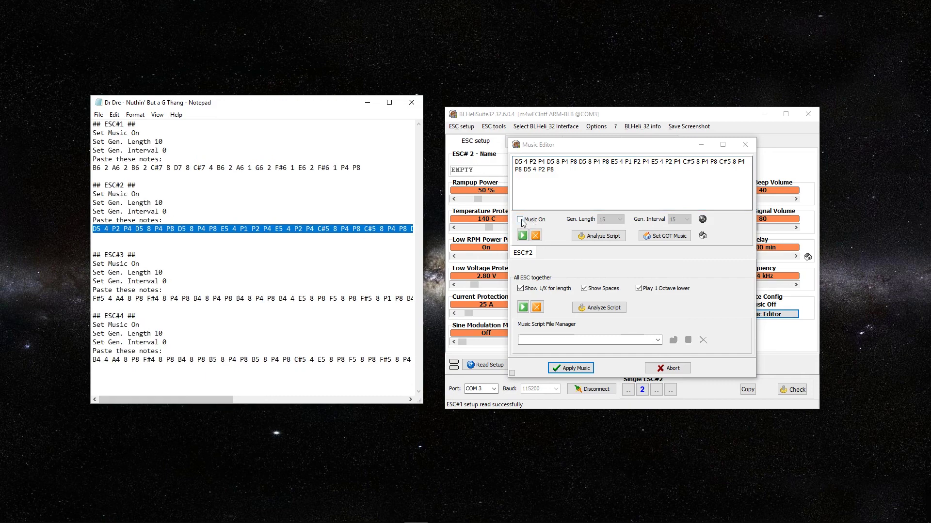
Step: Turn Music On at length 10, apply the music, and write ESC#2's setup
{"action": "left_click", "coordinate": [520, 220]}
{"action": "mouse_move", "coordinate": [194, 400]}
{"action": "left_mouse_down"}
{"action": "mouse_move", "coordinate": [252, 406]}
{"action": "mouse_move", "coordinate": [195, 403]}
{"action": "left_mouse_up"}
{"action": "left_click", "coordinate": [626, 209]}
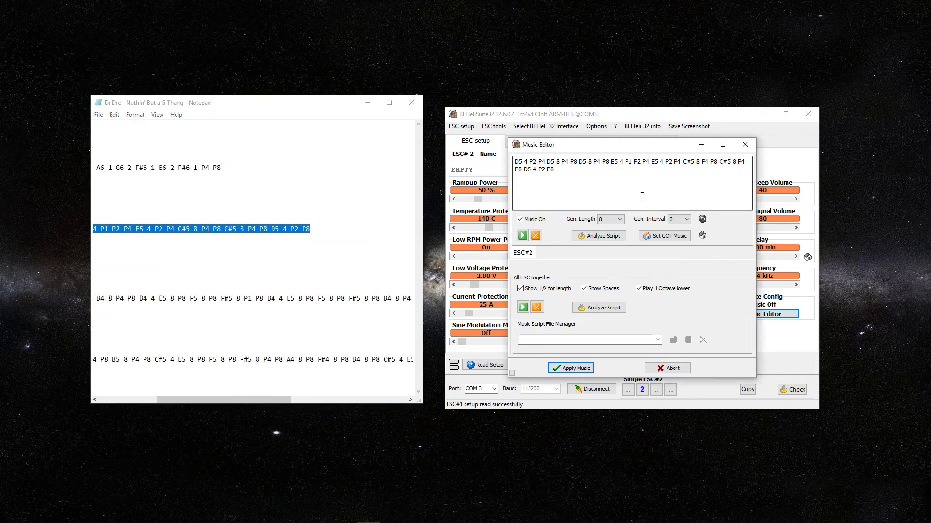
{"action": "left_click_drag", "start_coordinate": [264, 403], "coordinate": [132, 404]}
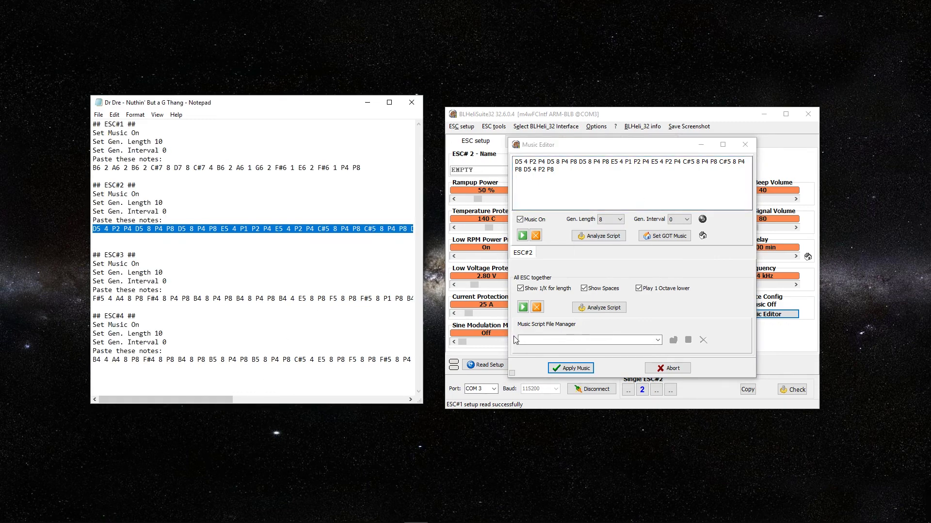
{"action": "left_click", "coordinate": [620, 220]}
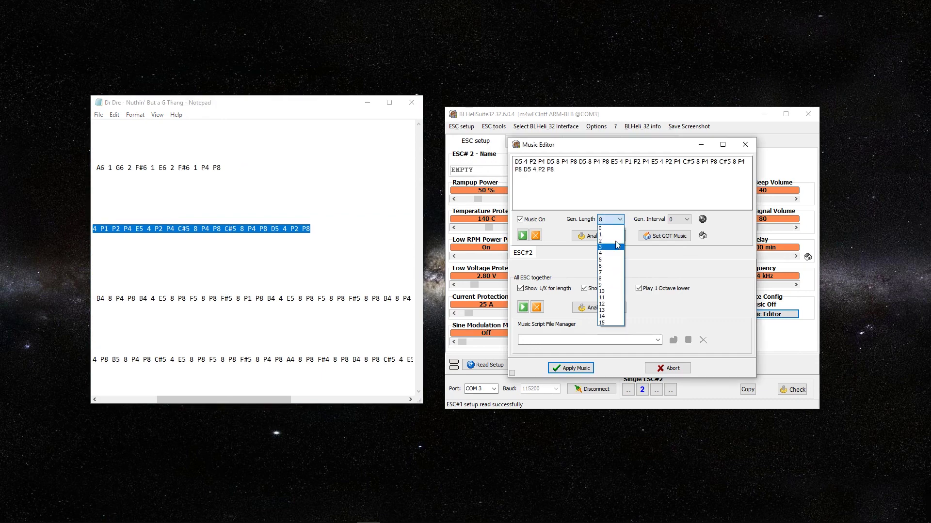
{"action": "left_click", "coordinate": [610, 296]}
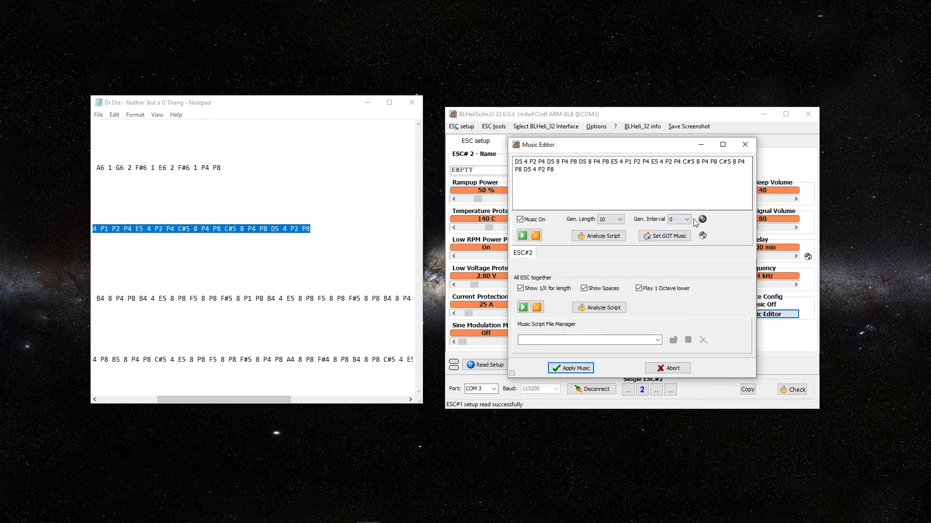
{"action": "left_click", "coordinate": [588, 369]}
{"action": "left_click", "coordinate": [533, 367]}
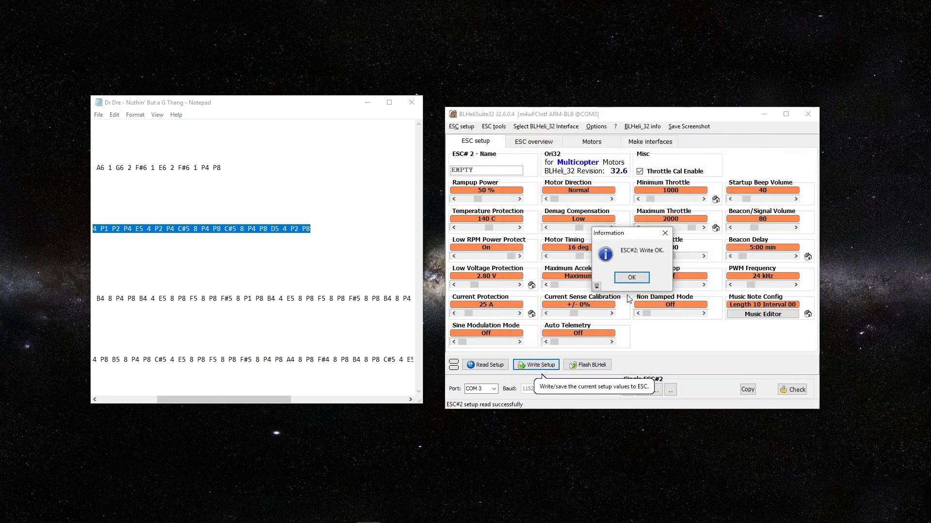
{"action": "left_click", "coordinate": [631, 277]}
Step: Load ESC#3, copy its notes line from Notepad, and open its Music Editor
{"action": "left_click", "coordinate": [656, 390]}
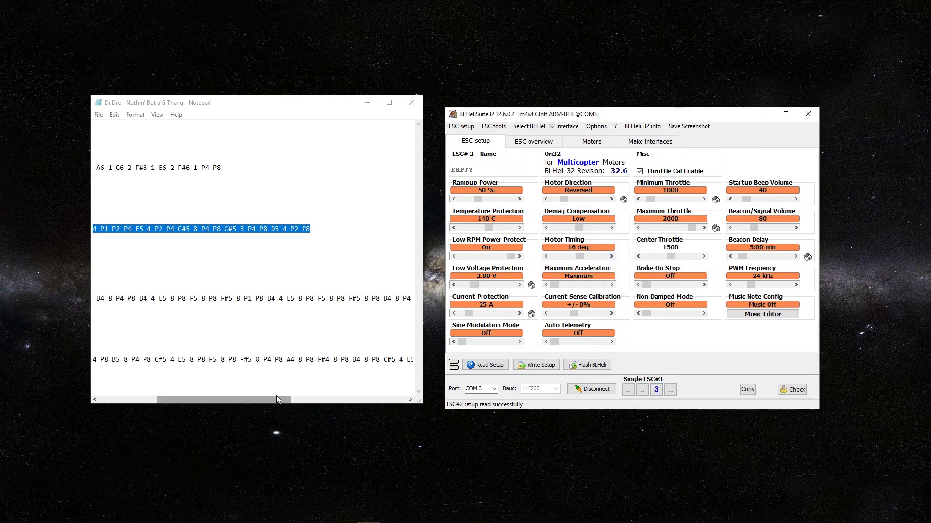
{"action": "left_click_drag", "start_coordinate": [276, 395], "coordinate": [168, 385]}
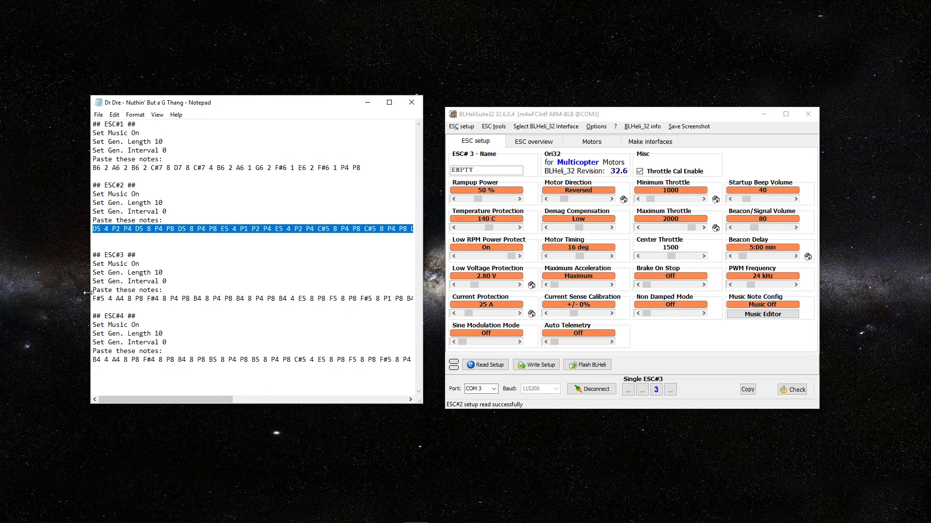
{"action": "left_click_drag", "start_coordinate": [92, 298], "coordinate": [425, 298]}
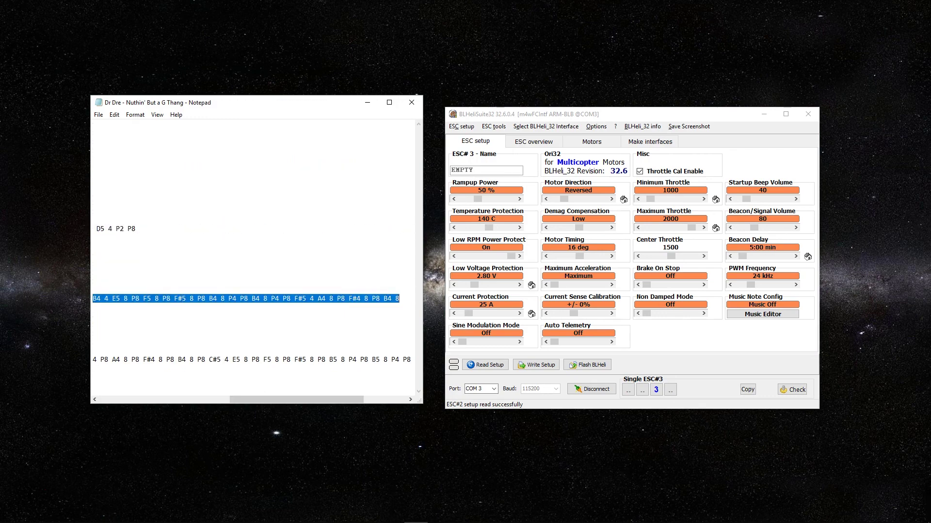
{"action": "right_click", "coordinate": [364, 300]}
{"action": "left_click", "coordinate": [330, 331]}
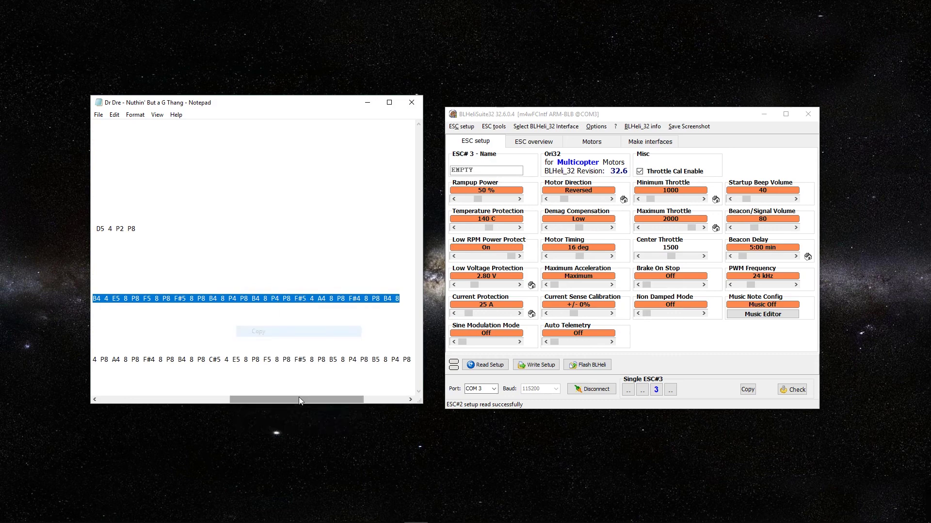
{"action": "left_click_drag", "start_coordinate": [298, 397], "coordinate": [108, 400]}
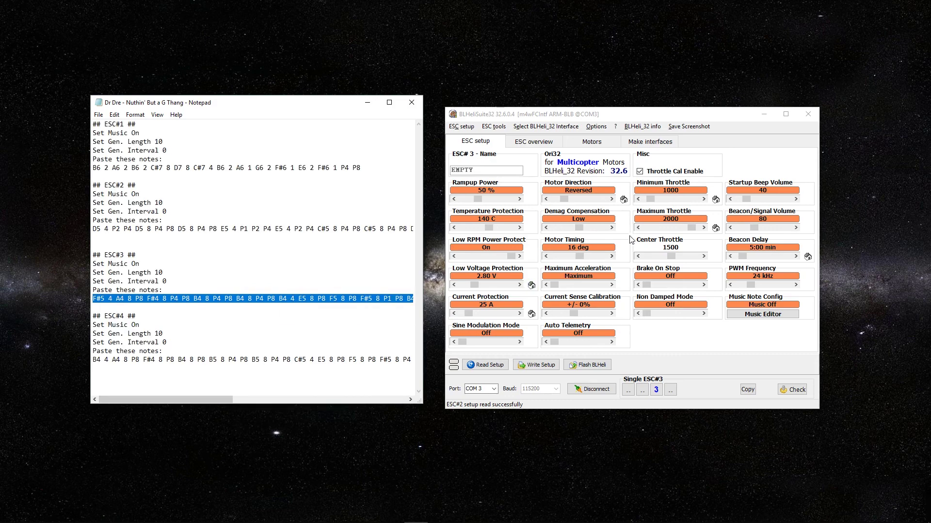
{"action": "left_click", "coordinate": [763, 314]}
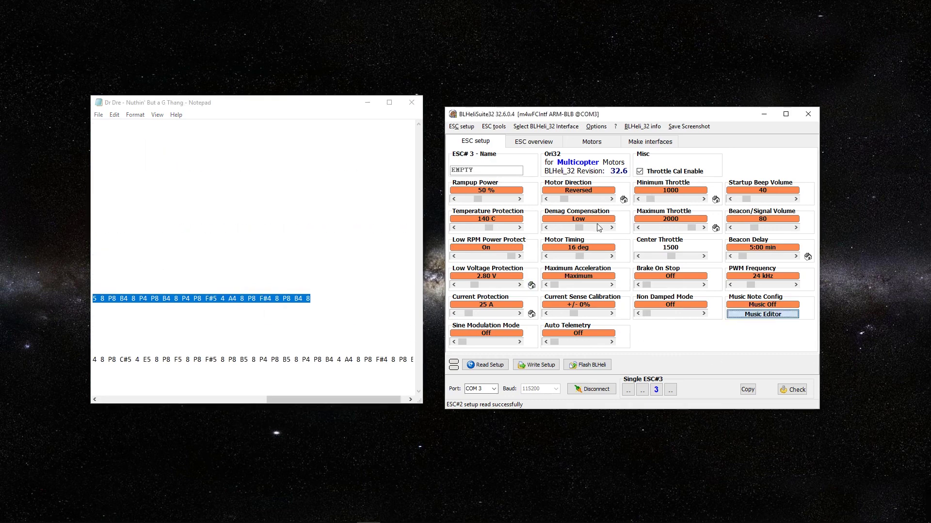
Step: Paste ESC#3's notes, turn music on at length 10, apply, and write to ESC#3
{"action": "right_click", "coordinate": [568, 173]}
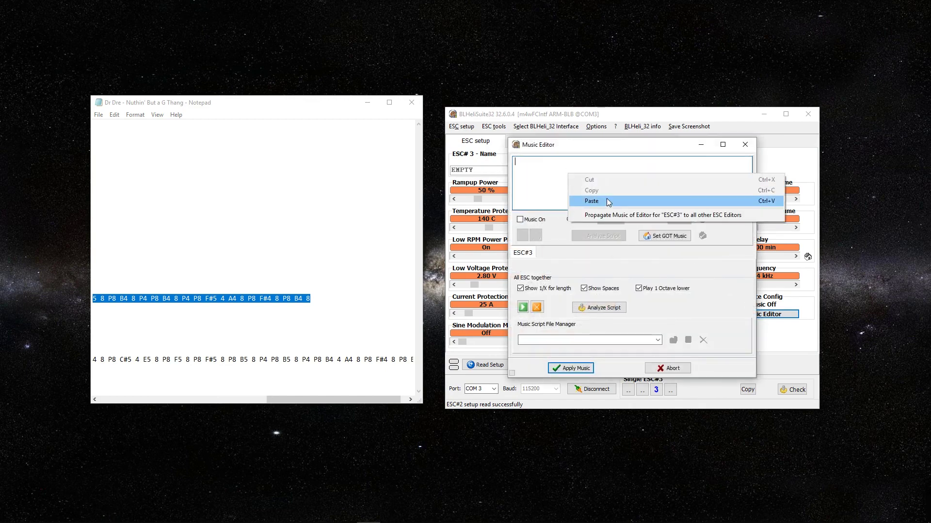
{"action": "left_click", "coordinate": [592, 201]}
{"action": "left_click", "coordinate": [520, 219]}
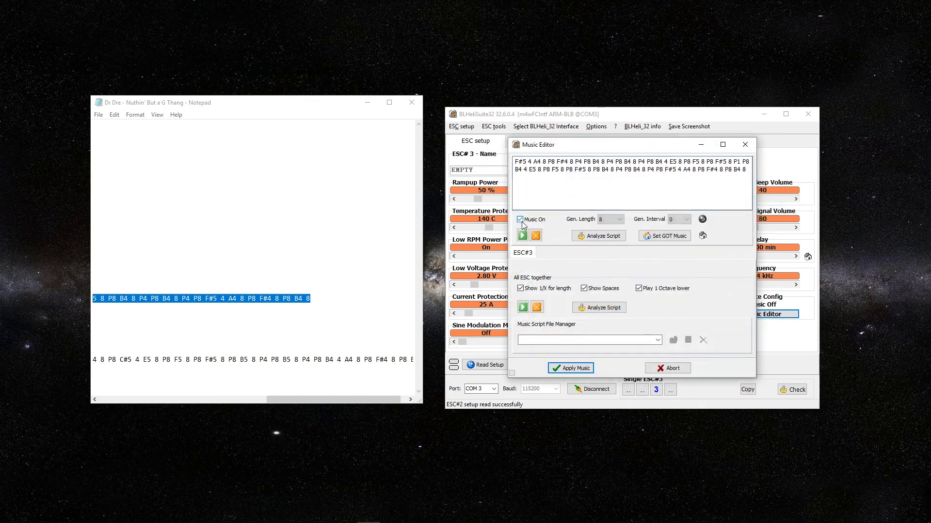
{"action": "left_click", "coordinate": [611, 220]}
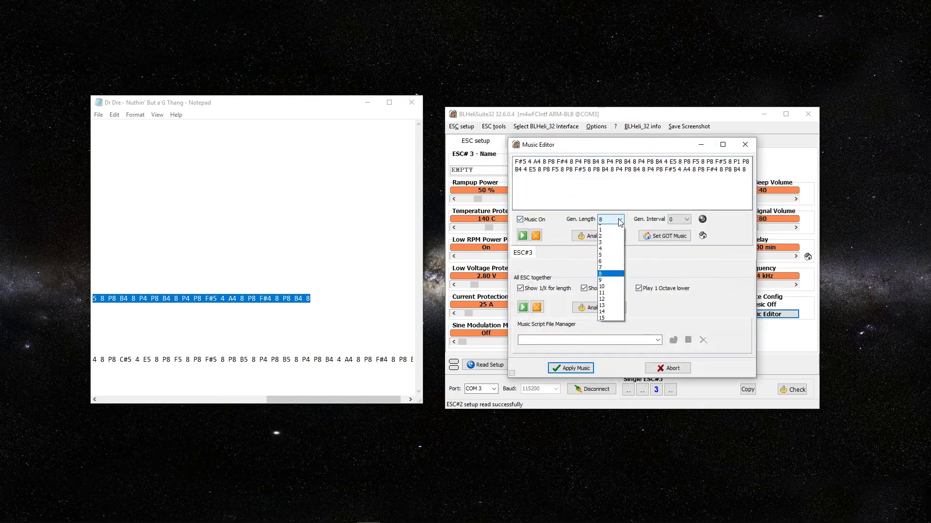
{"action": "left_click", "coordinate": [610, 291]}
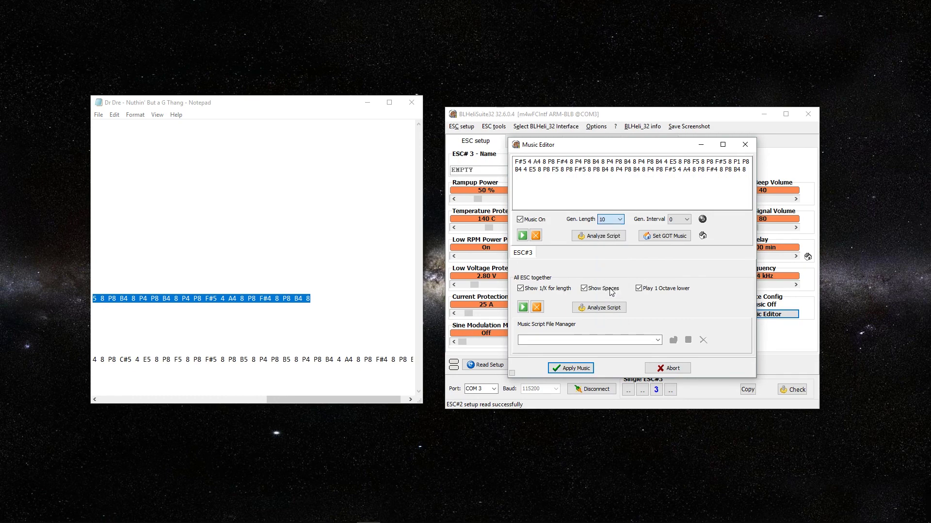
{"action": "left_click", "coordinate": [589, 369]}
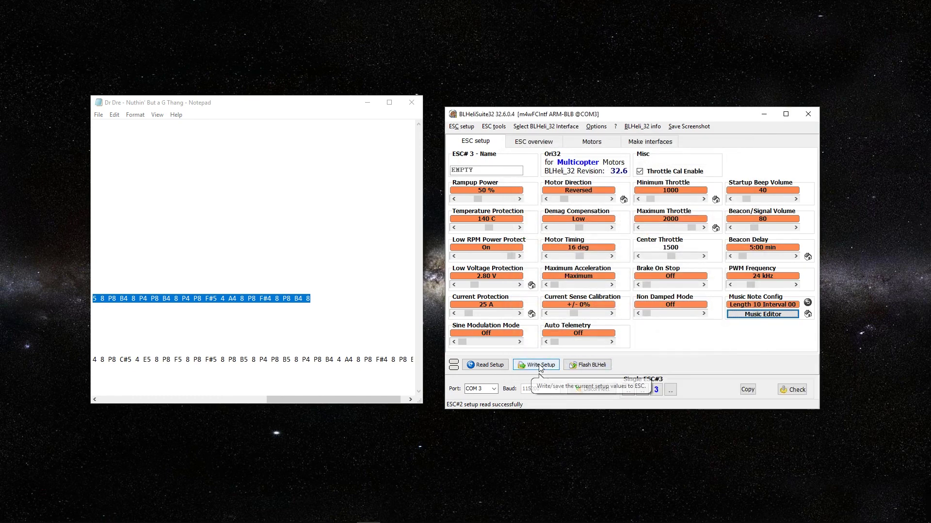
{"action": "left_click", "coordinate": [541, 367]}
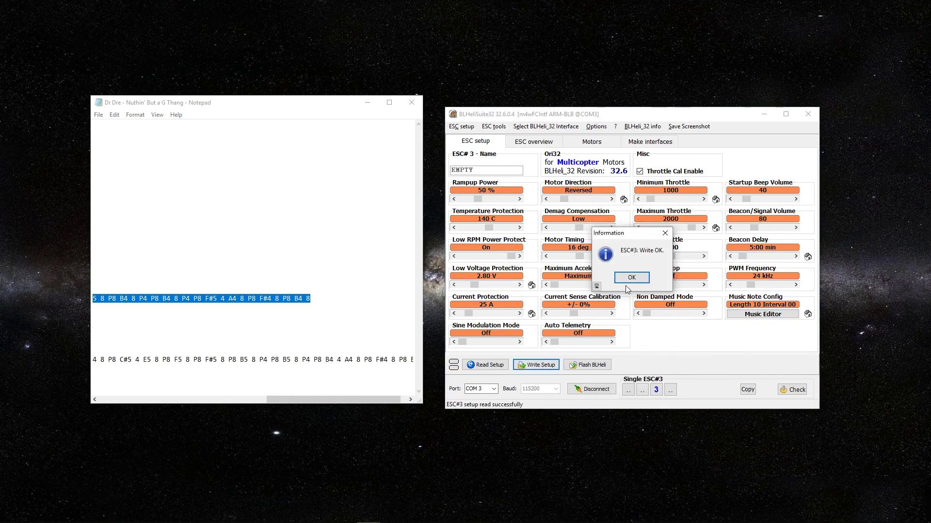
{"action": "left_click", "coordinate": [631, 278]}
{"action": "left_click_drag", "start_coordinate": [346, 399], "coordinate": [158, 400]}
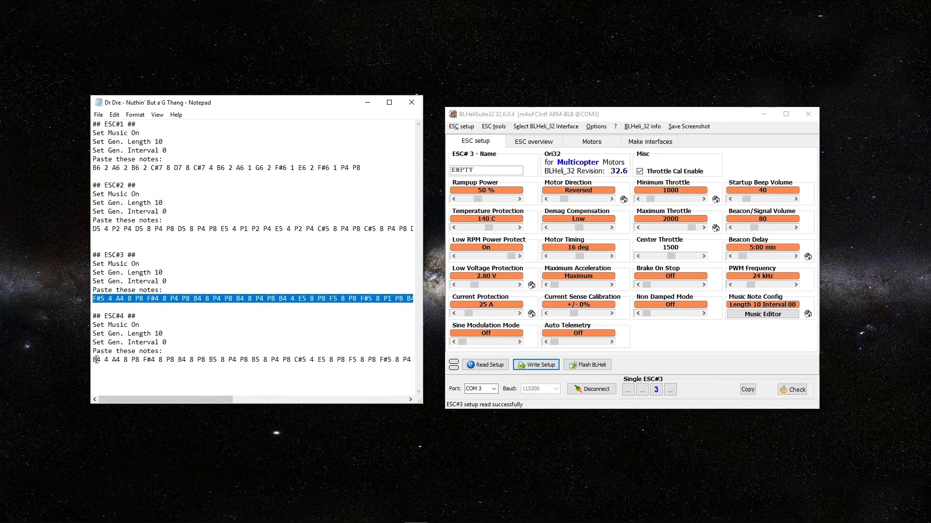
Step: Copy the ESC#4 notes line from Notepad and load ESC#4's settings
{"action": "left_click_drag", "start_coordinate": [94, 360], "coordinate": [413, 360]}
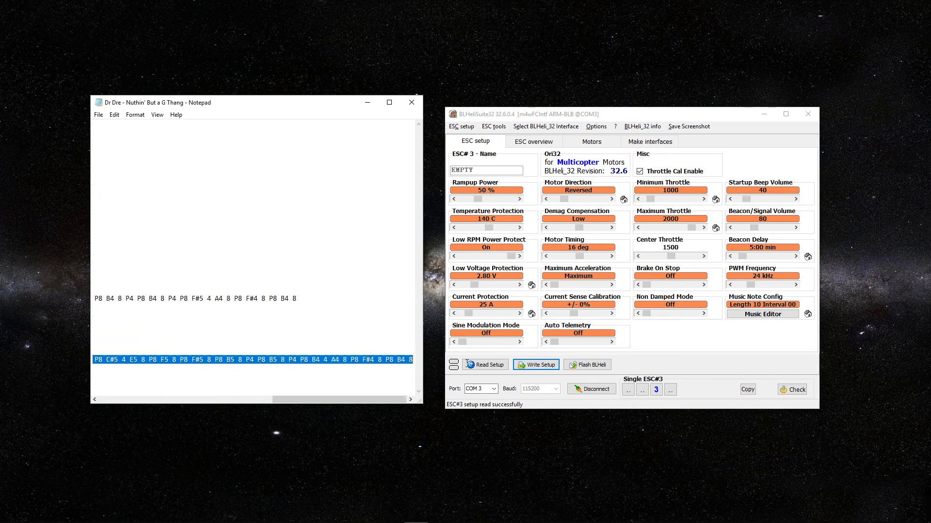
{"action": "right_click", "coordinate": [241, 361]}
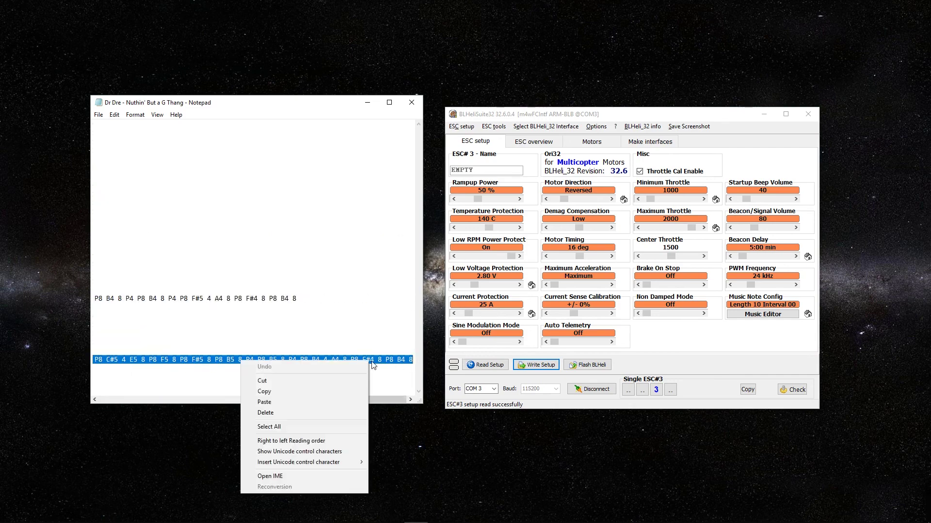
{"action": "left_click", "coordinate": [337, 394]}
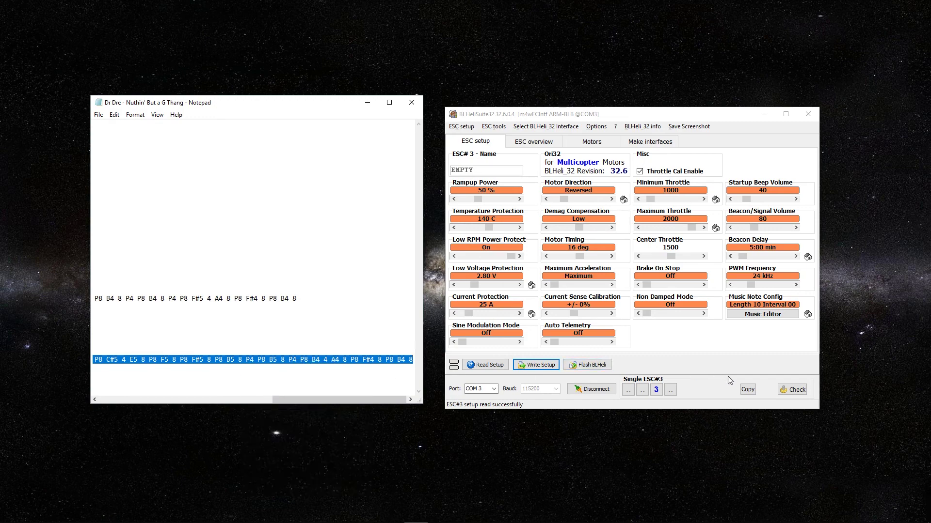
{"action": "left_click", "coordinate": [670, 390]}
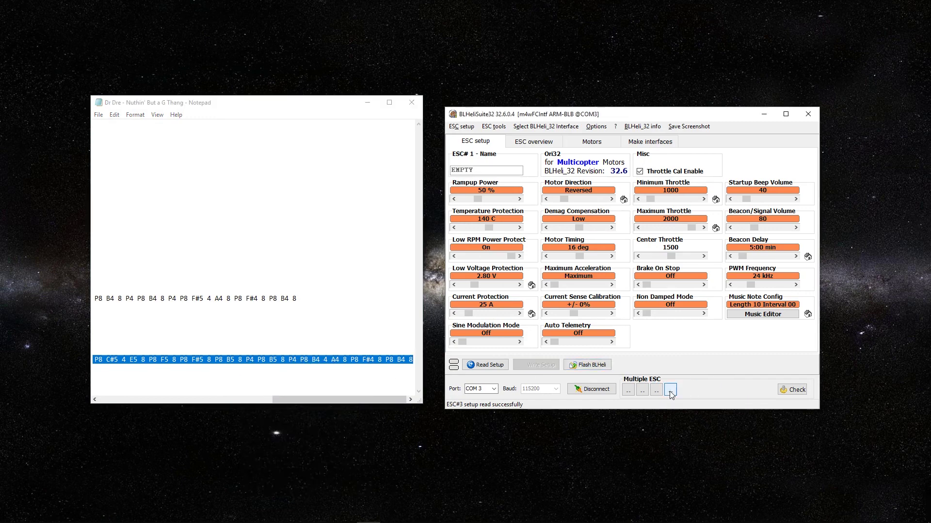
Step: Paste the copied notes into ESC#4's music editor with Music On and note length 10
{"action": "left_click", "coordinate": [763, 314]}
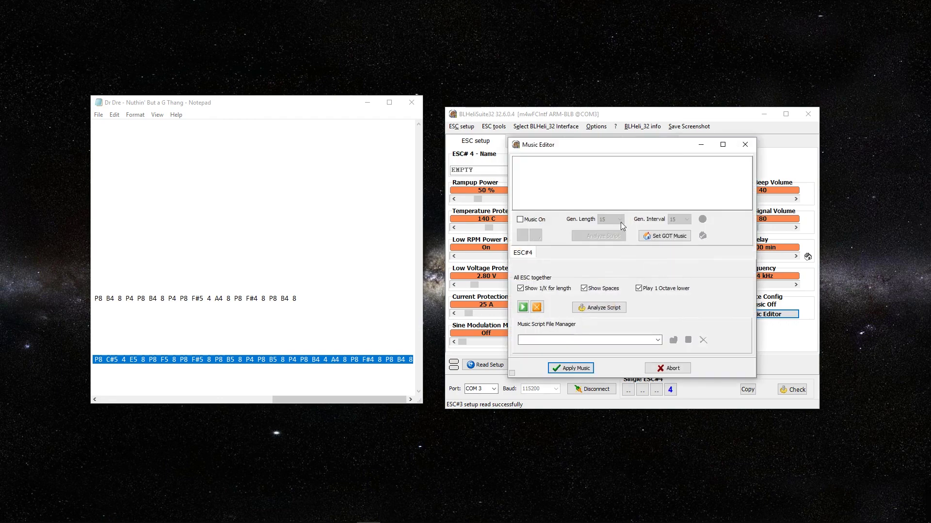
{"action": "right_click", "coordinate": [577, 177]}
{"action": "left_click", "coordinate": [600, 204]}
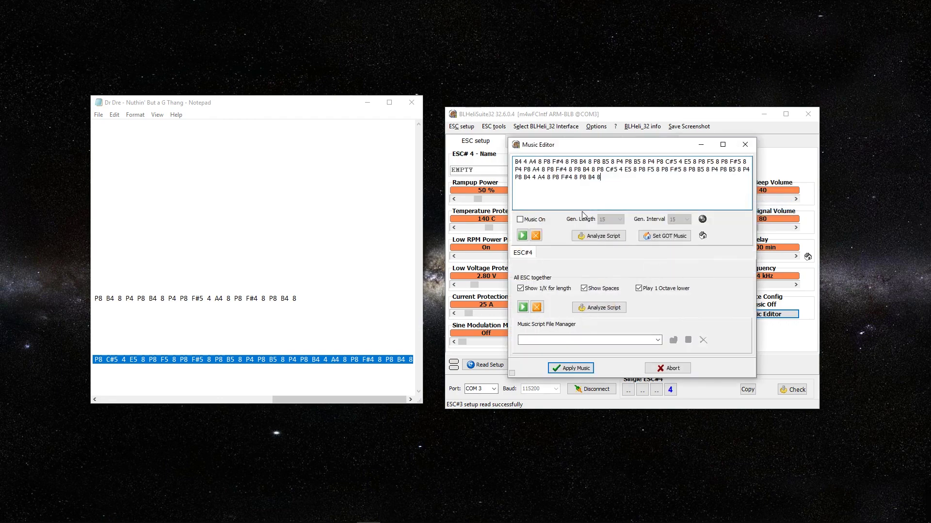
{"action": "left_click", "coordinate": [527, 220]}
{"action": "left_click", "coordinate": [619, 220]}
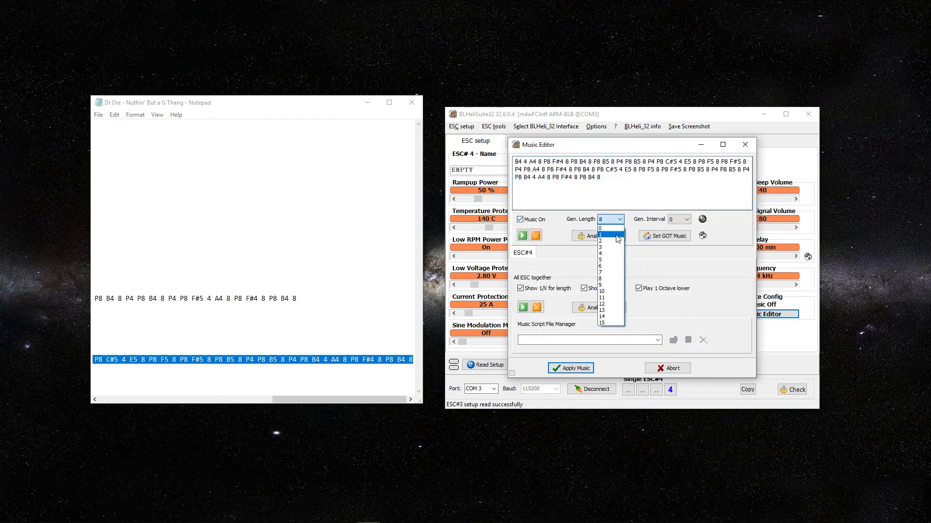
{"action": "left_click", "coordinate": [614, 292]}
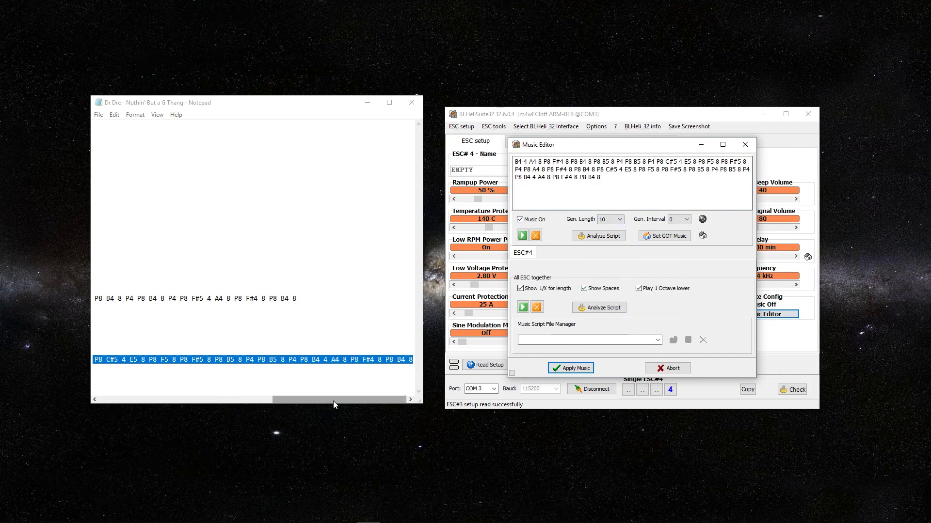
Step: Apply the music to ESC#4, write the settings, and return to all ESCs
{"action": "left_click_drag", "start_coordinate": [333, 404], "coordinate": [147, 405]}
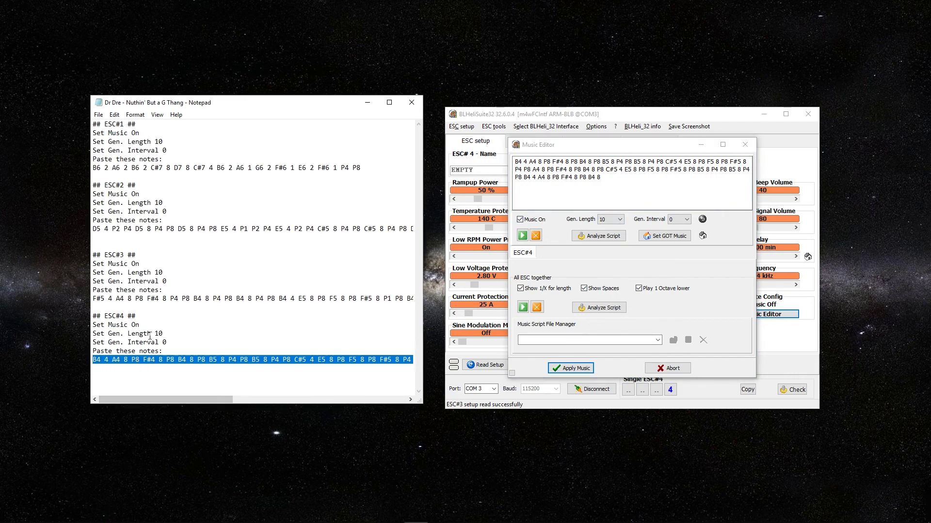
{"action": "left_click", "coordinate": [571, 369]}
{"action": "left_click", "coordinate": [572, 370]}
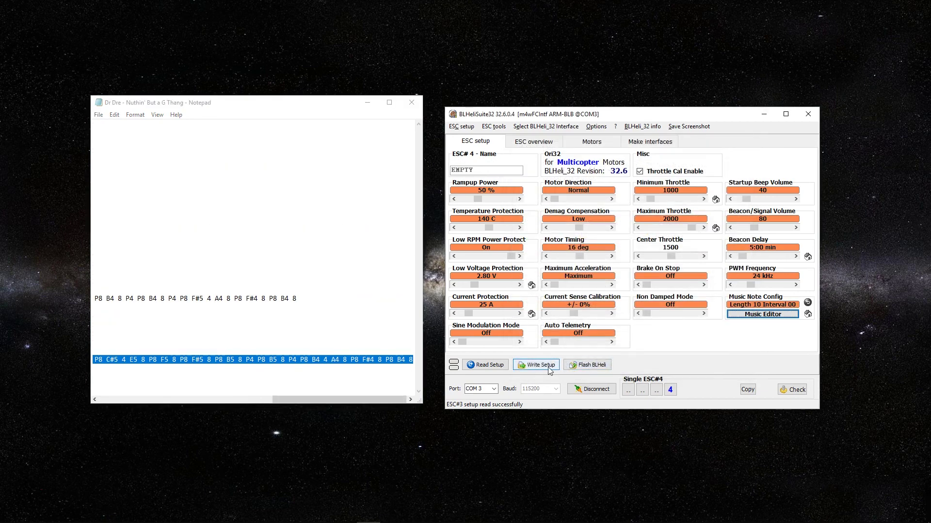
{"action": "left_click", "coordinate": [550, 368]}
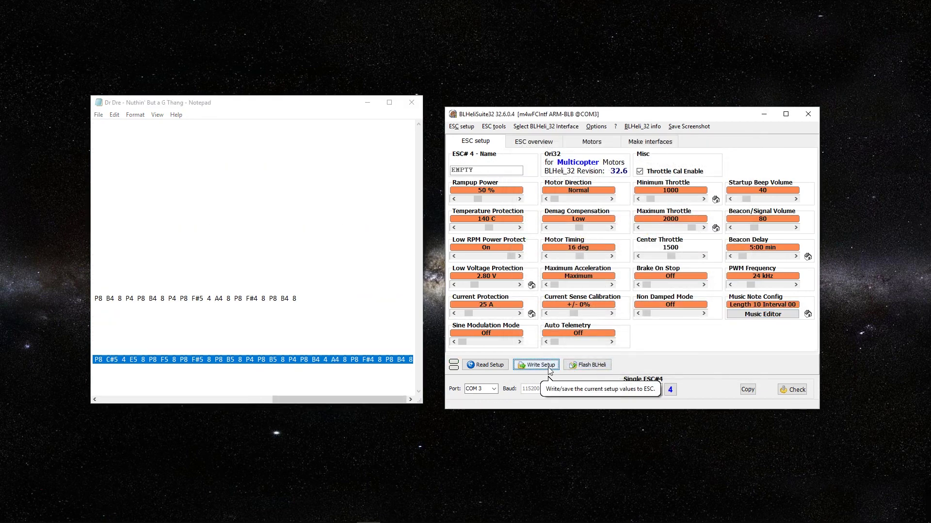
{"action": "left_click", "coordinate": [635, 279]}
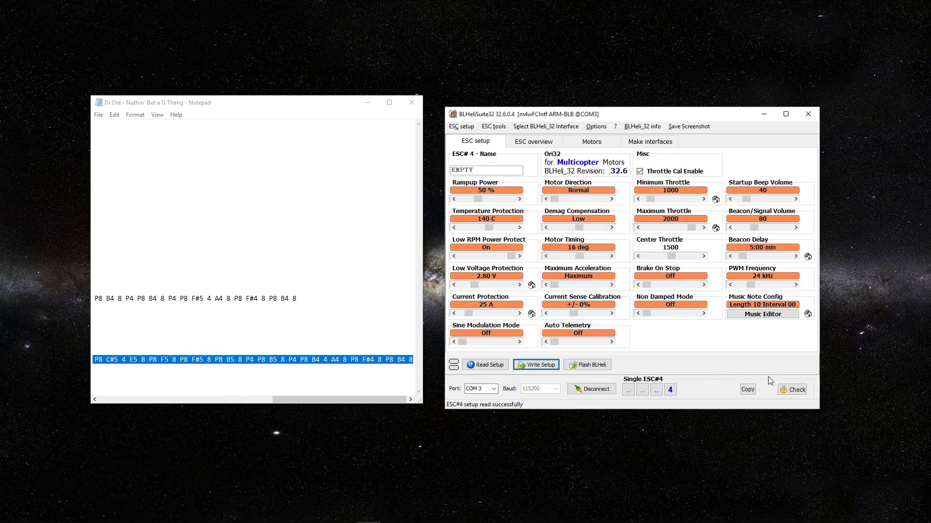
{"action": "left_click", "coordinate": [627, 390]}
Step: Check ESCs 1–4 together, confirming each Oni32 ESC is found, then disconnect
{"action": "left_click", "coordinate": [646, 390]}
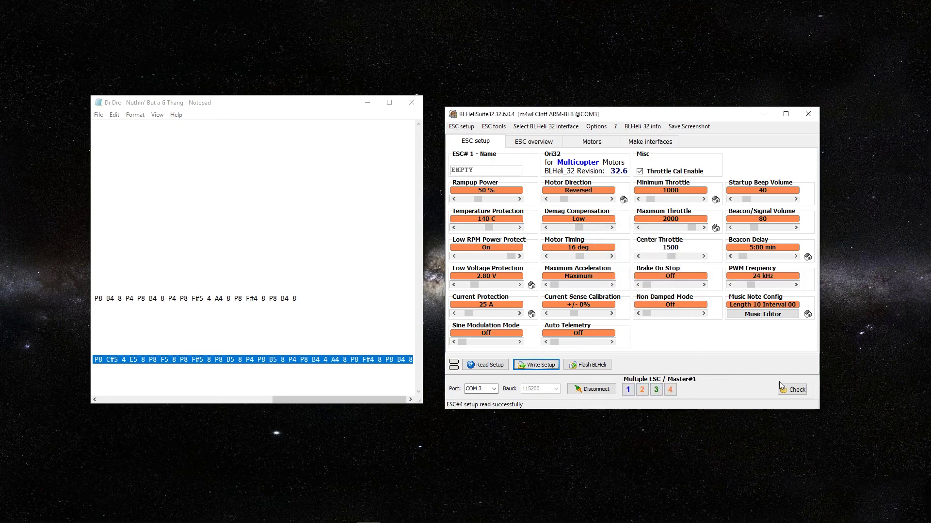
{"action": "left_click", "coordinate": [790, 388]}
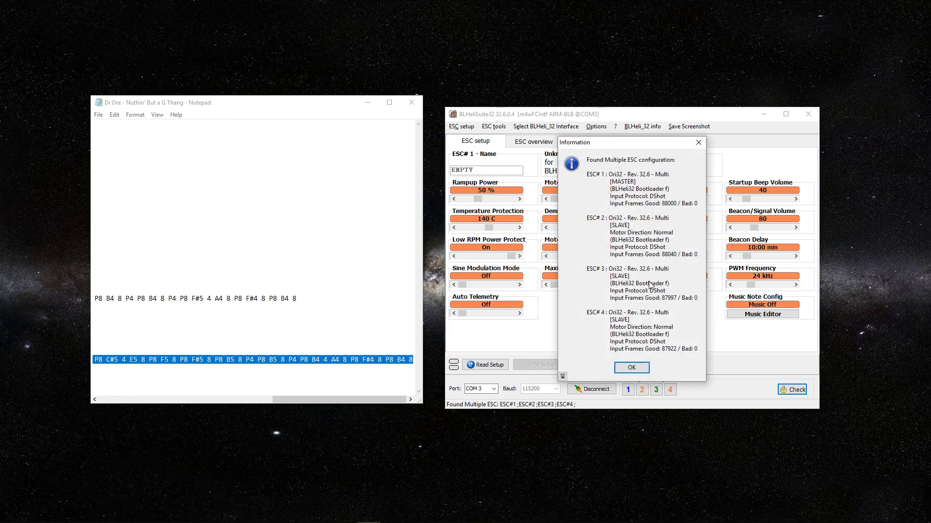
{"action": "left_click", "coordinate": [631, 368]}
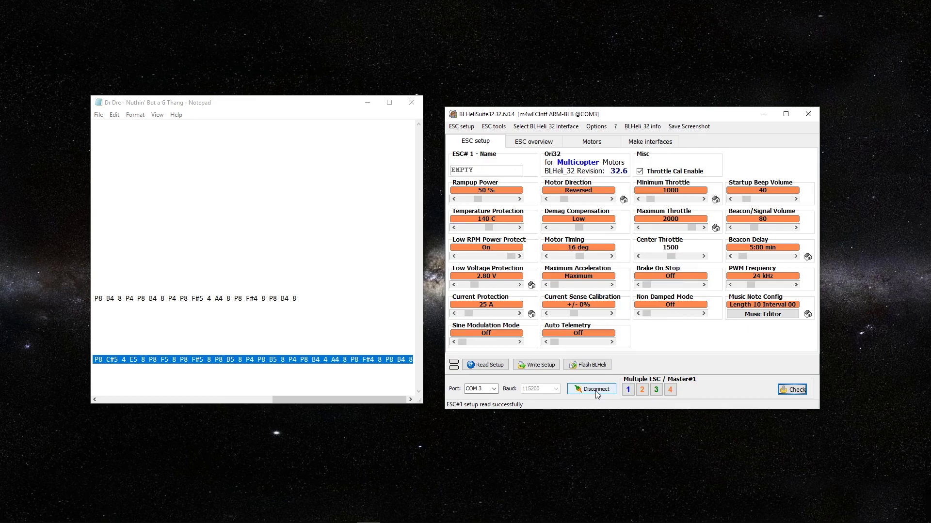